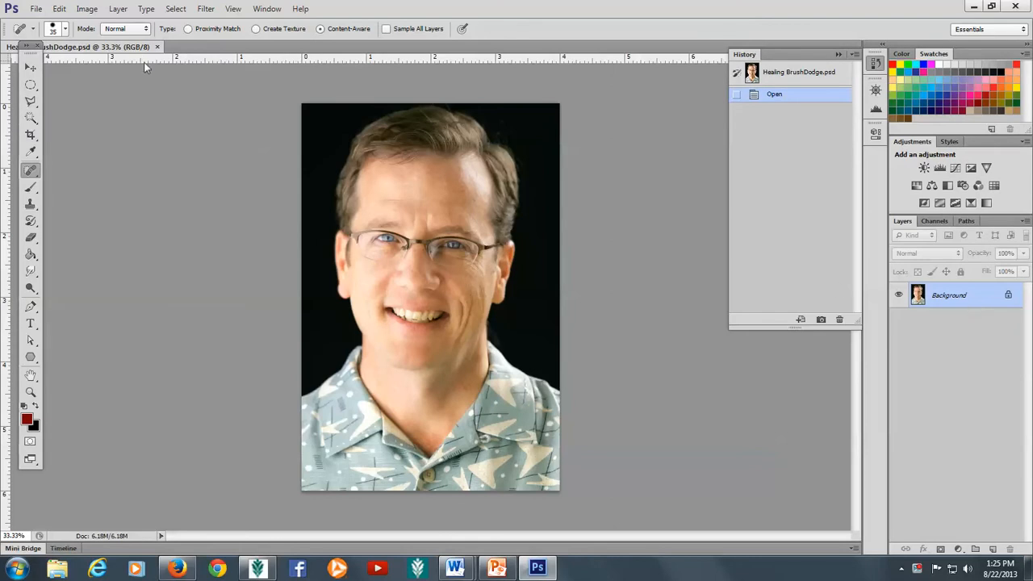
# Duplicate the Background layer as Background copy in the same document
pyautogui.click(118, 9)
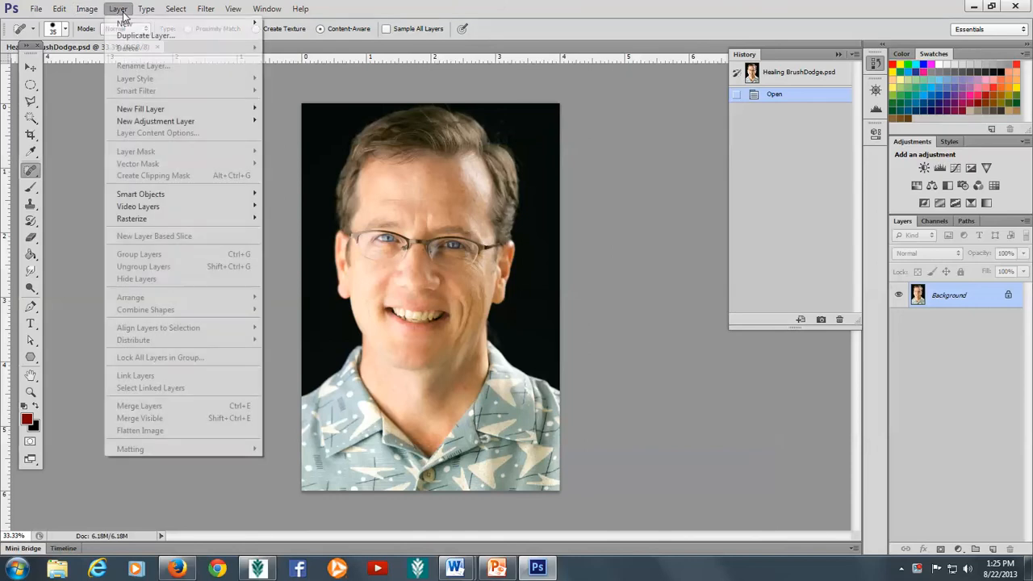
pyautogui.click(144, 36)
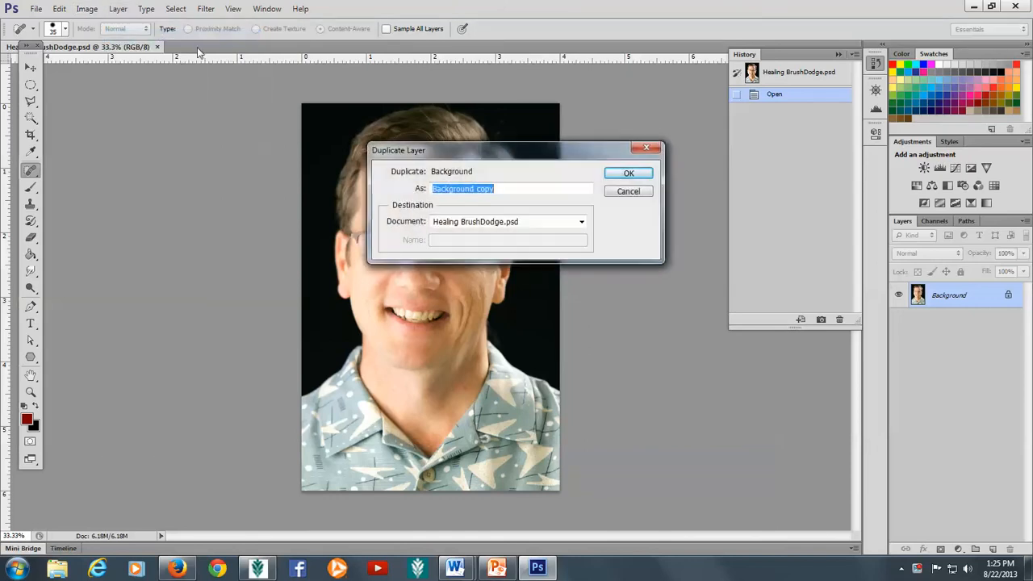
pyautogui.click(633, 177)
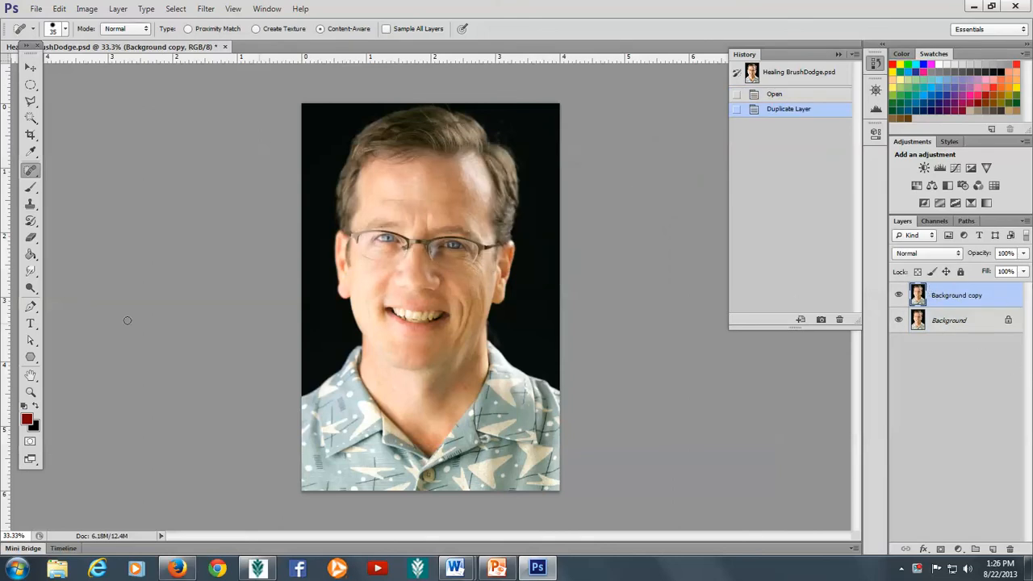
# Switch to the Healing Brush for retouching the face and set its brush size to 30 px
pyautogui.click(31, 395)
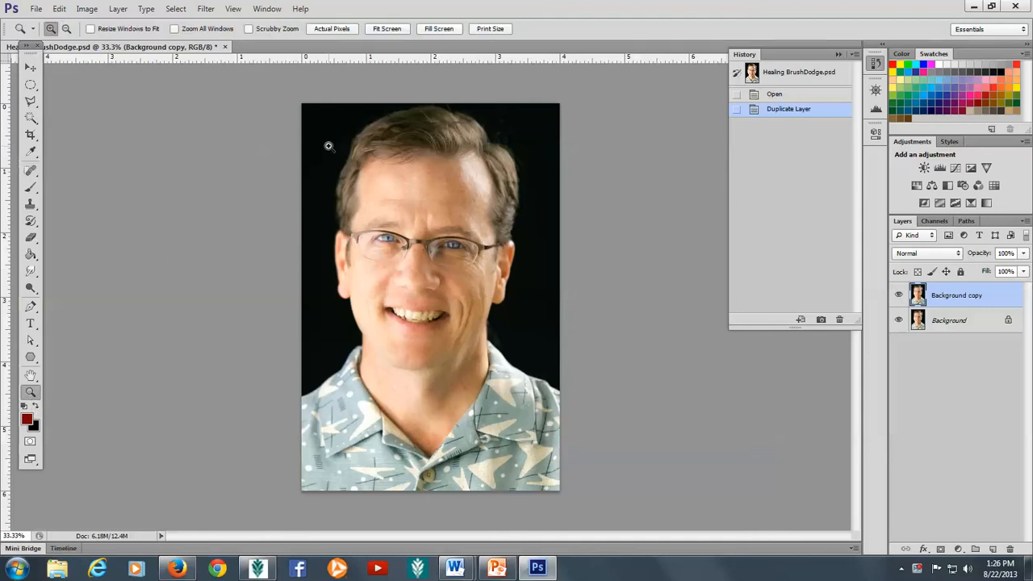
pyautogui.moveTo(329, 147); pyautogui.dragTo(533, 340)
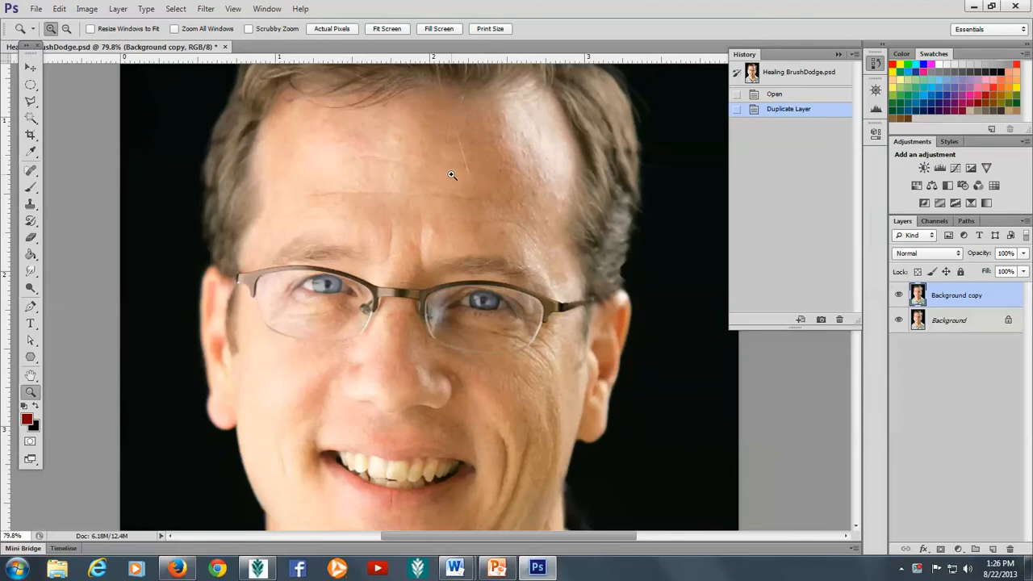
pyautogui.click(32, 173)
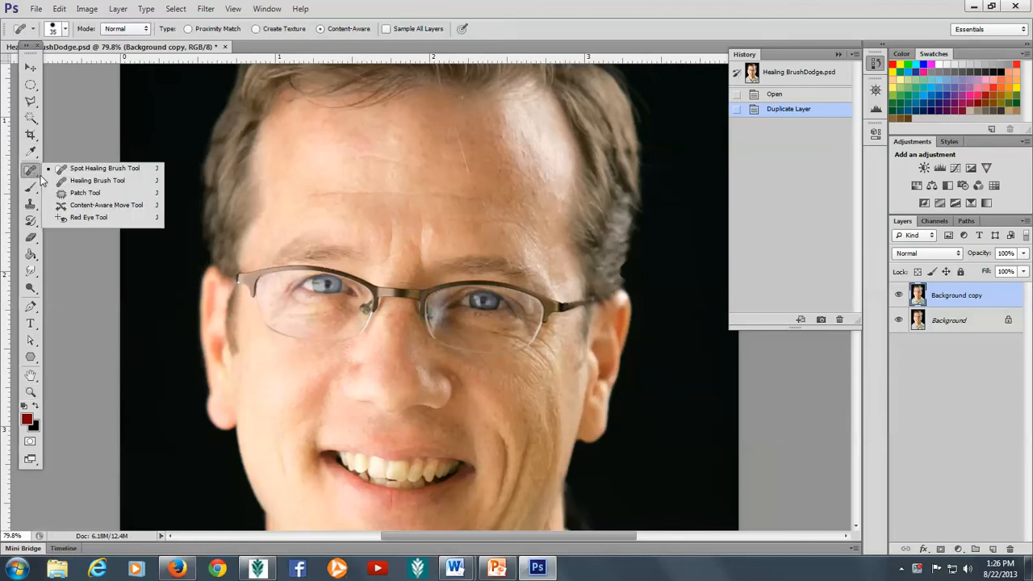
pyautogui.click(86, 181)
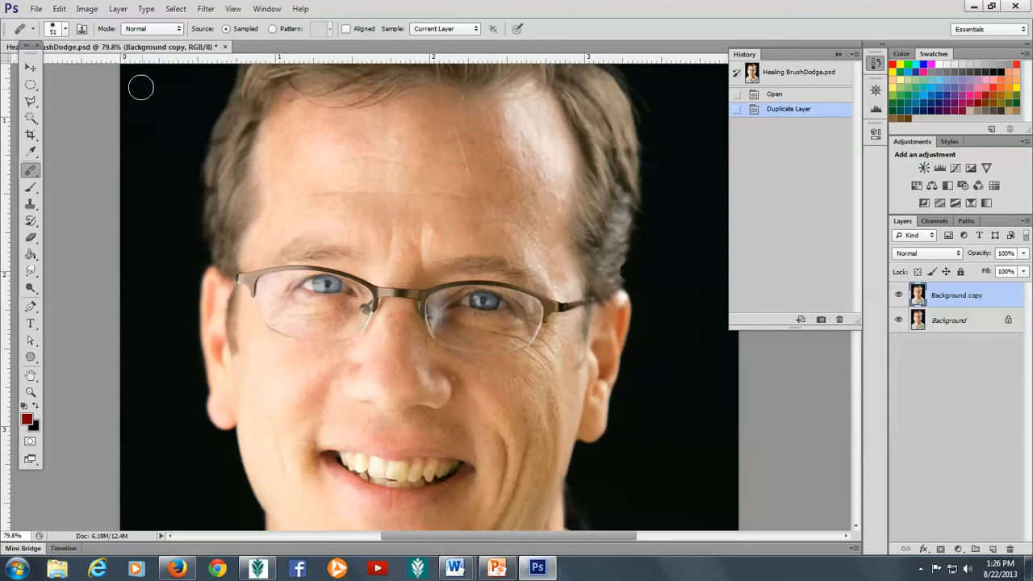
pyautogui.click(66, 31)
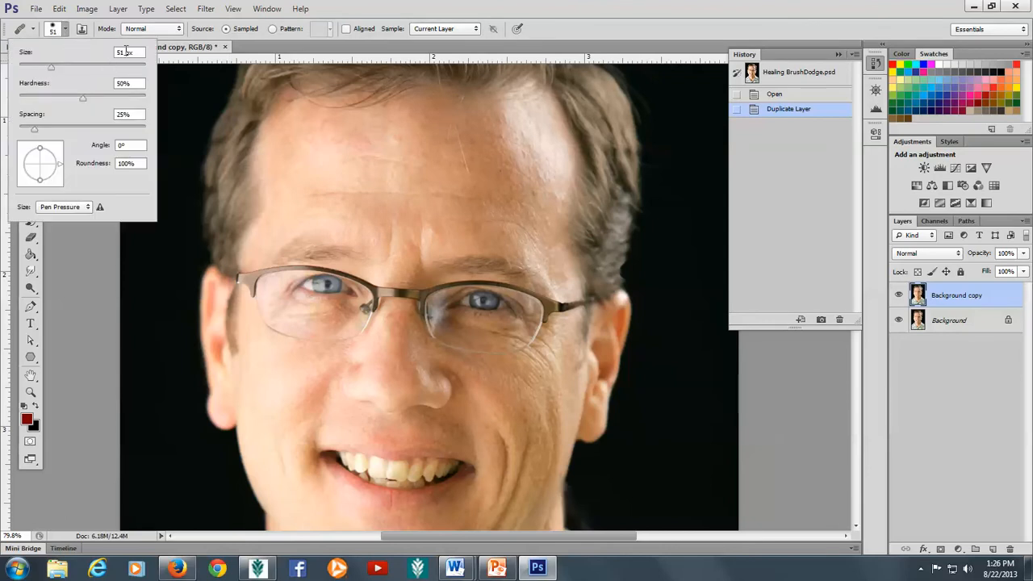
pyautogui.moveTo(126, 52); pyautogui.dragTo(98, 53)
pyautogui.write('30')
pyautogui.click(62, 243)
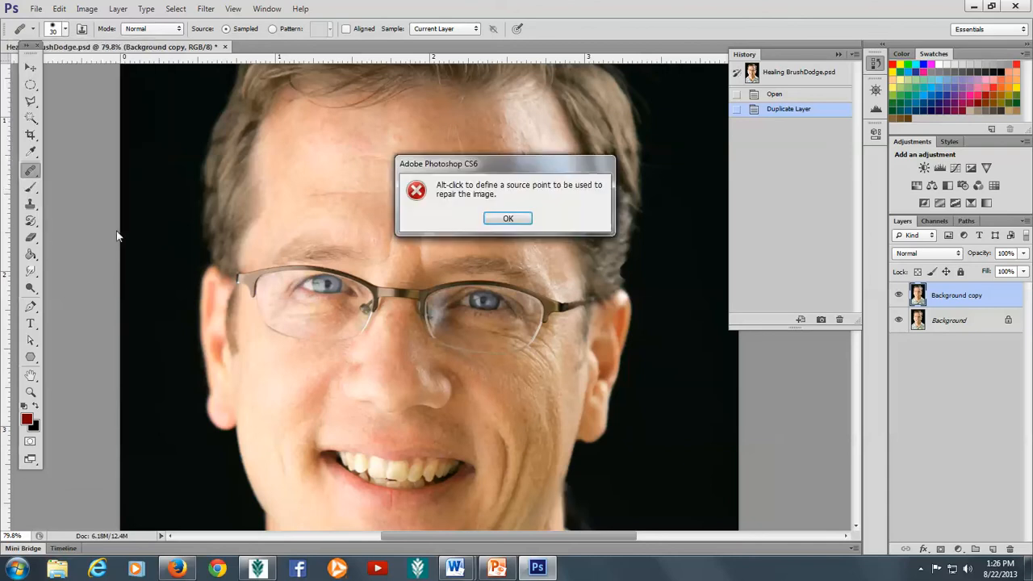
pyautogui.click(508, 220)
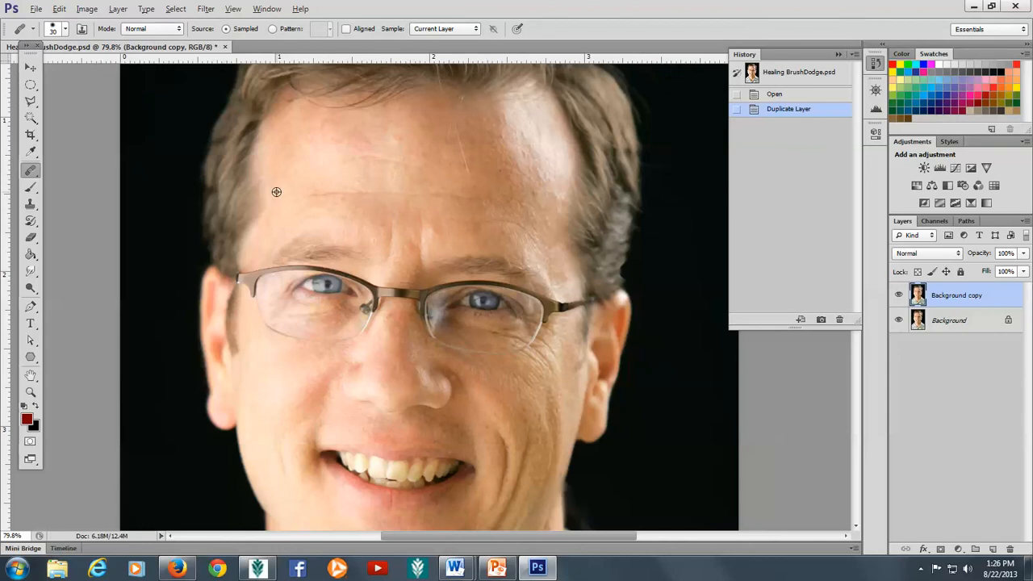
# Heal the horizontal forehead wrinkles and the frown lines between the eyebrows, using clear forehead skin as the sample source
pyautogui.keyDown('alt'); pyautogui.click(318, 184); pyautogui.keyUp('alt')
pyautogui.moveTo(307, 199)
pyautogui.mouseDown()
pyautogui.moveTo(353, 189)
pyautogui.moveTo(463, 195)
pyautogui.moveTo(521, 224)
pyautogui.mouseUp()
pyautogui.moveTo(309, 221); pyautogui.dragTo(370, 219)
pyautogui.moveTo(313, 169); pyautogui.dragTo(412, 165)
pyautogui.moveTo(513, 165); pyautogui.dragTo(525, 173)
pyautogui.moveTo(436, 161); pyautogui.dragTo(487, 166)
pyautogui.moveTo(391, 220); pyautogui.dragTo(386, 268)
pyautogui.moveTo(414, 210); pyautogui.dragTo(422, 260)
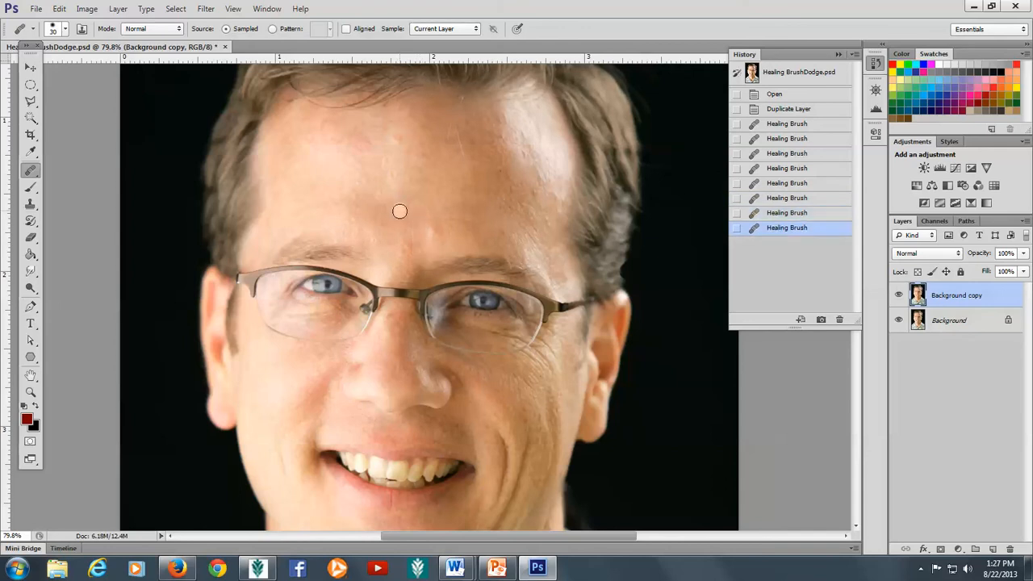
pyautogui.moveTo(541, 193); pyautogui.dragTo(534, 214)
# Remove the wrinkles beneath and beside both eyes with the content-aware Spot Healing Brush
pyautogui.click(29, 175)
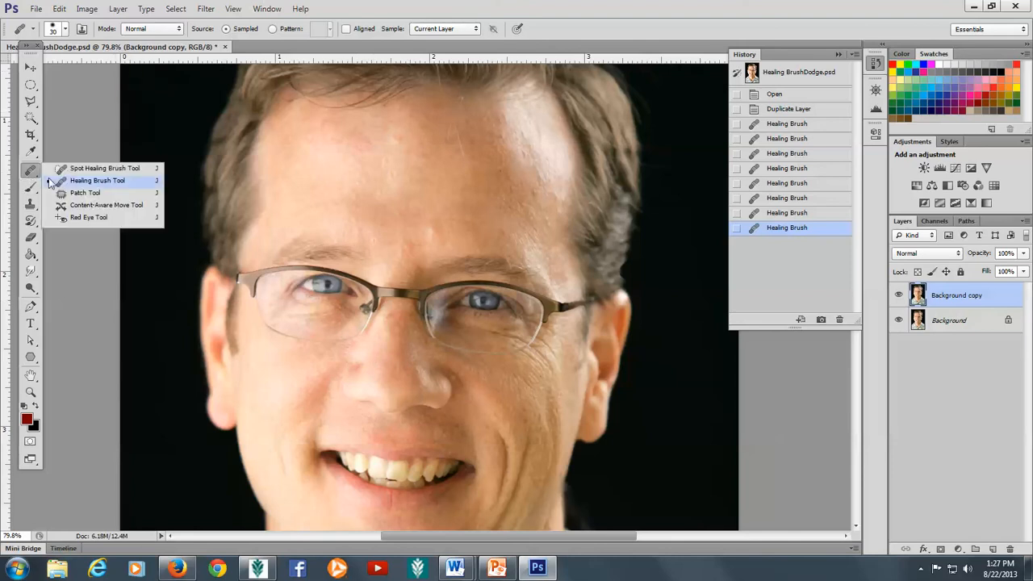
pyautogui.click(91, 169)
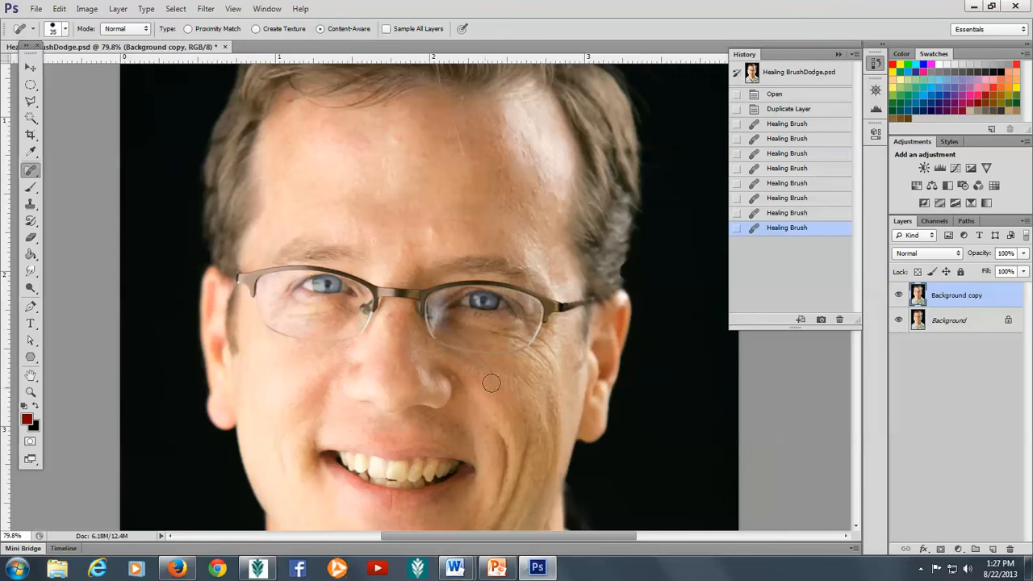
pyautogui.click(540, 352)
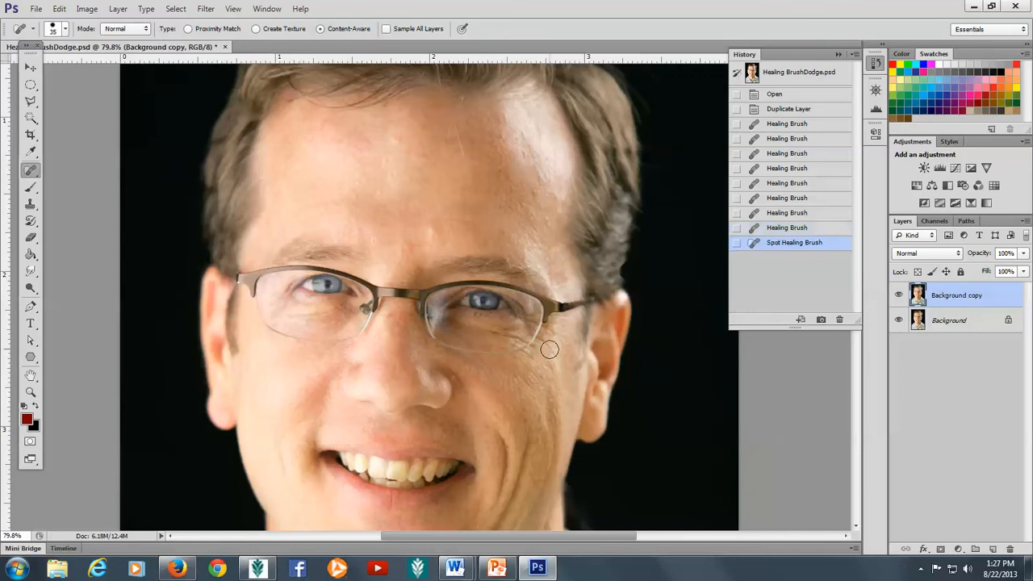
pyautogui.click(547, 346)
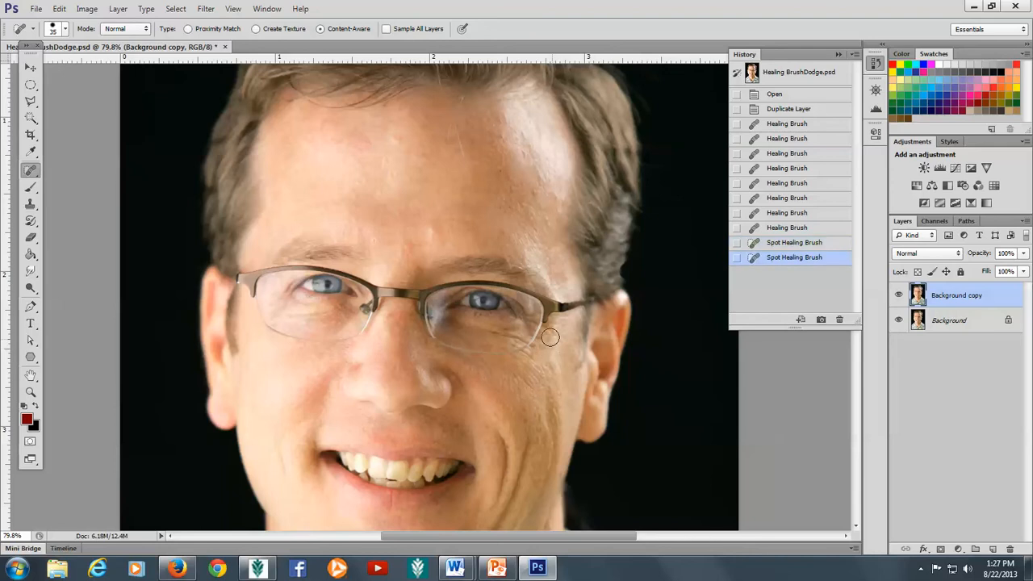
pyautogui.click(549, 334)
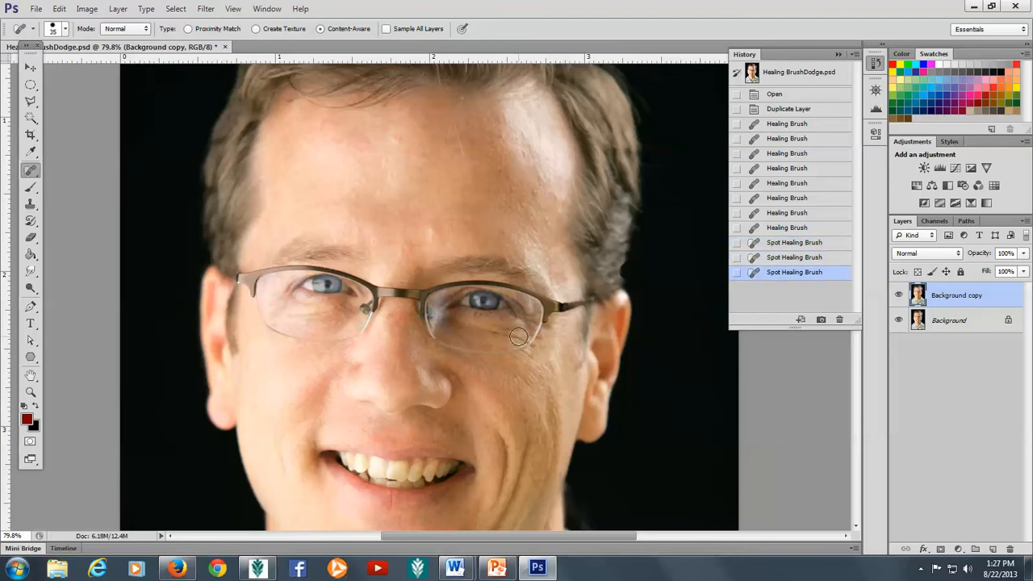
pyautogui.click(518, 336)
pyautogui.click(500, 337)
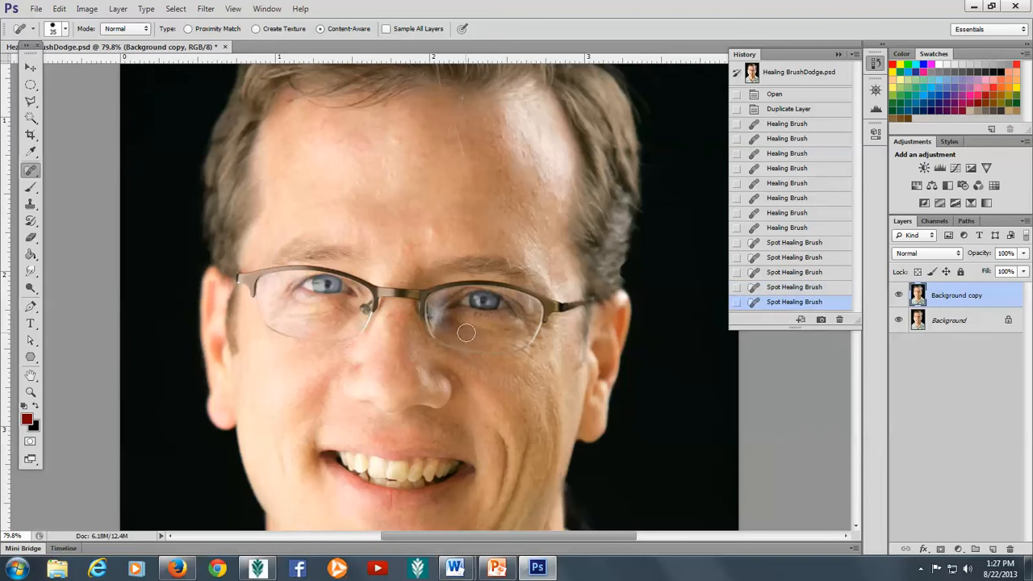
pyautogui.click(528, 360)
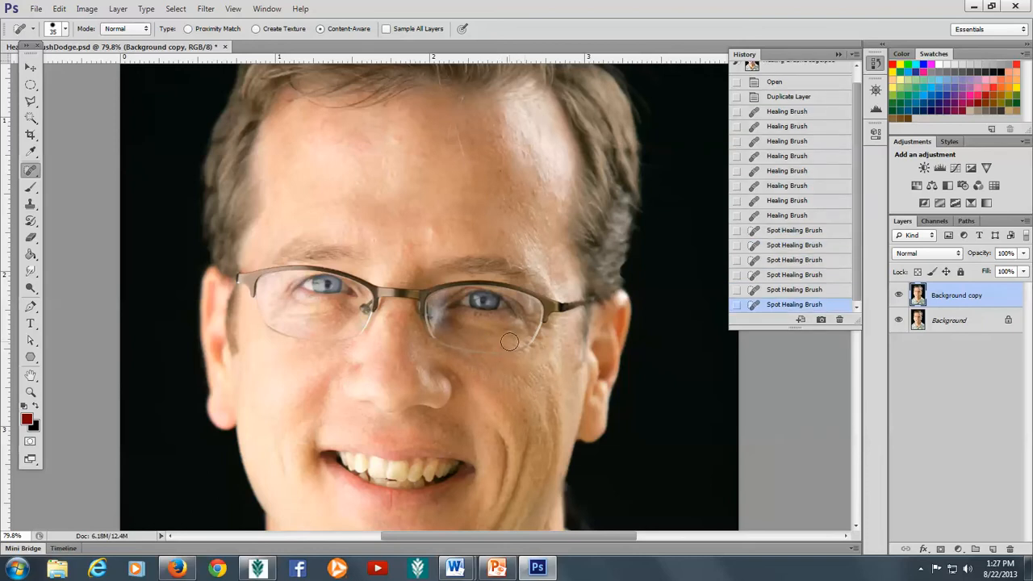
pyautogui.click(510, 342)
pyautogui.click(322, 314)
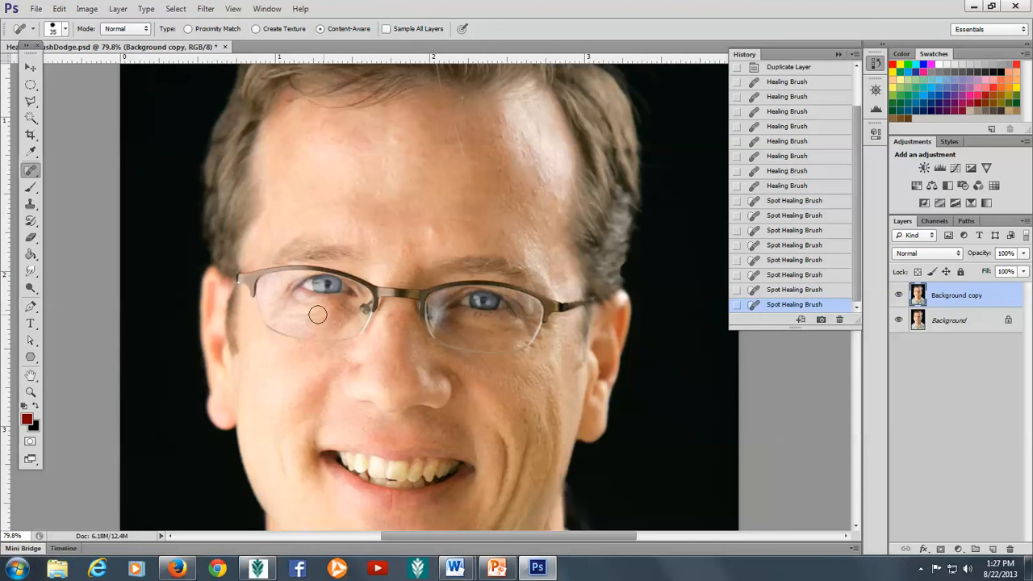
pyautogui.click(296, 314)
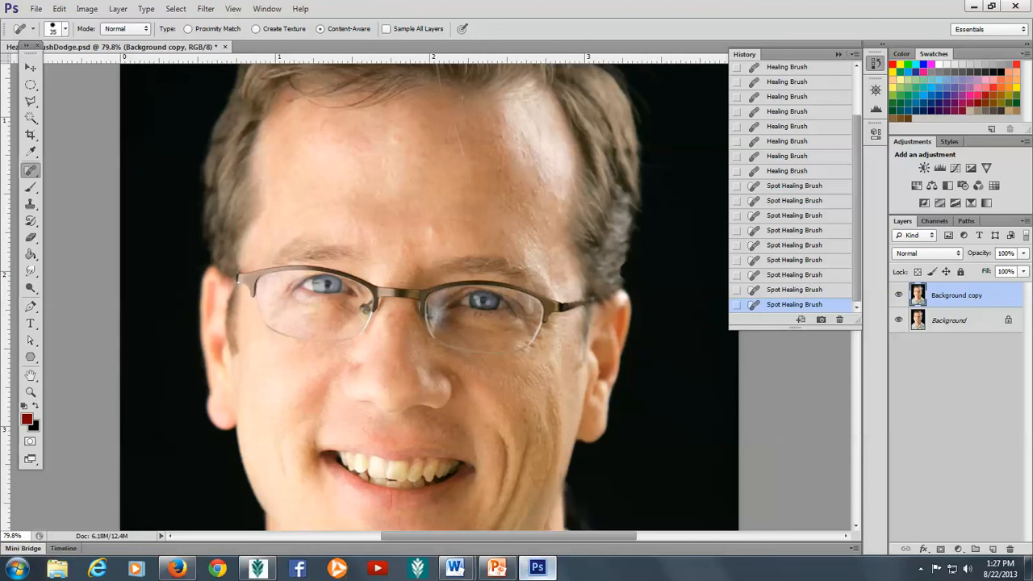
pyautogui.moveTo(537, 568)
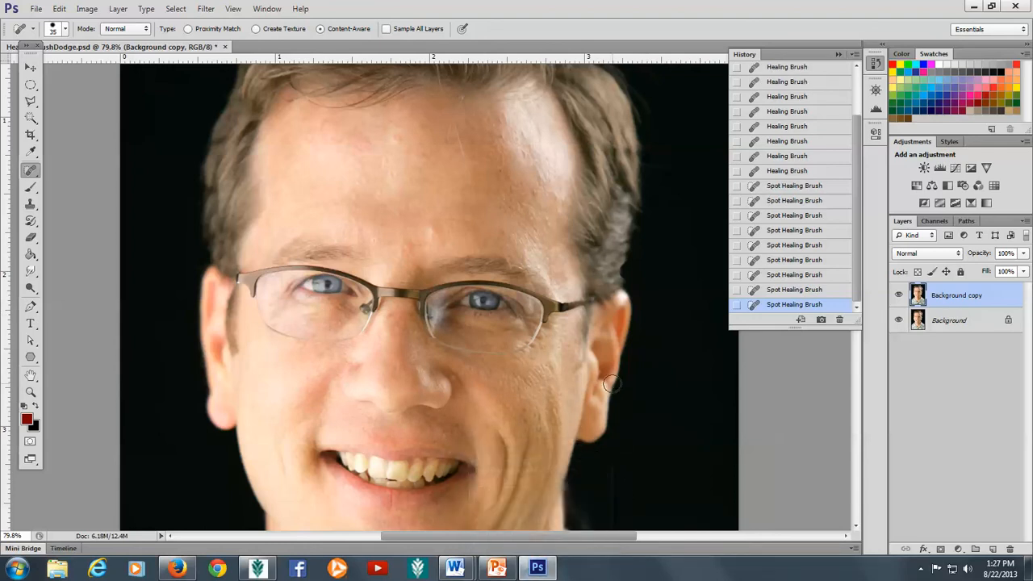
# Heal the outer vertical crease on the cheek near the ear with the Spot Healing Brush
pyautogui.moveTo(510, 435); pyautogui.dragTo(501, 302)
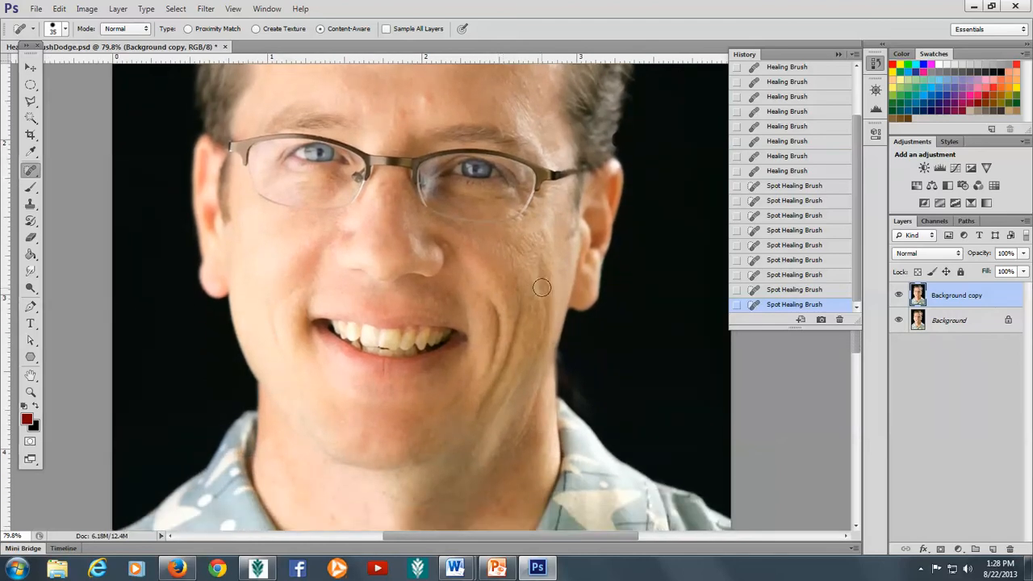
pyautogui.moveTo(538, 267)
pyautogui.mouseDown()
pyautogui.moveTo(536, 350)
pyautogui.moveTo(540, 314)
pyautogui.mouseUp()
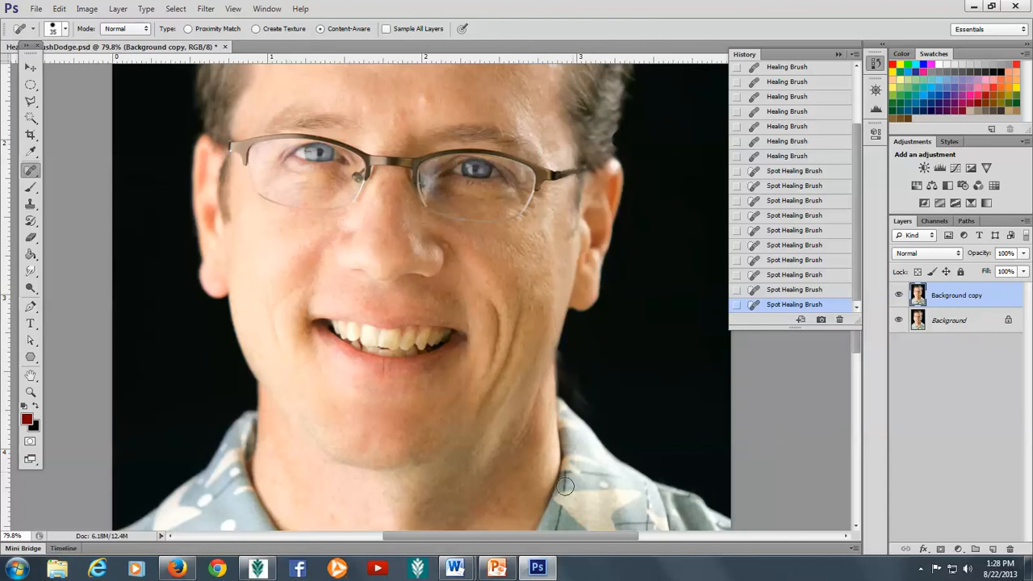
pyautogui.moveTo(503, 572)
# Brighten the irises of both eyes using the Dodge tool with its range set to Highlights
pyautogui.click(30, 393)
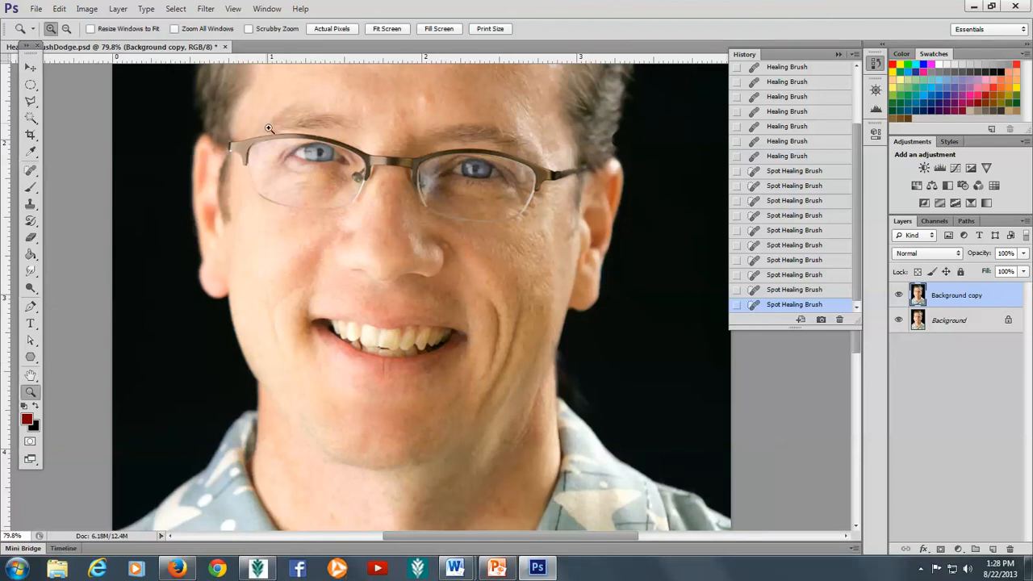
pyautogui.moveTo(277, 118); pyautogui.dragTo(529, 217)
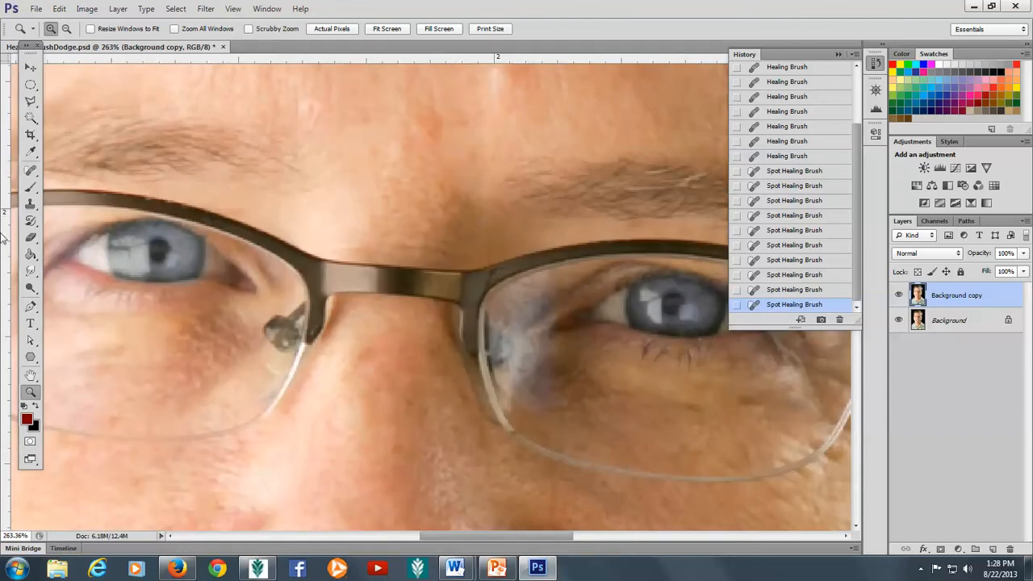
pyautogui.click(29, 289)
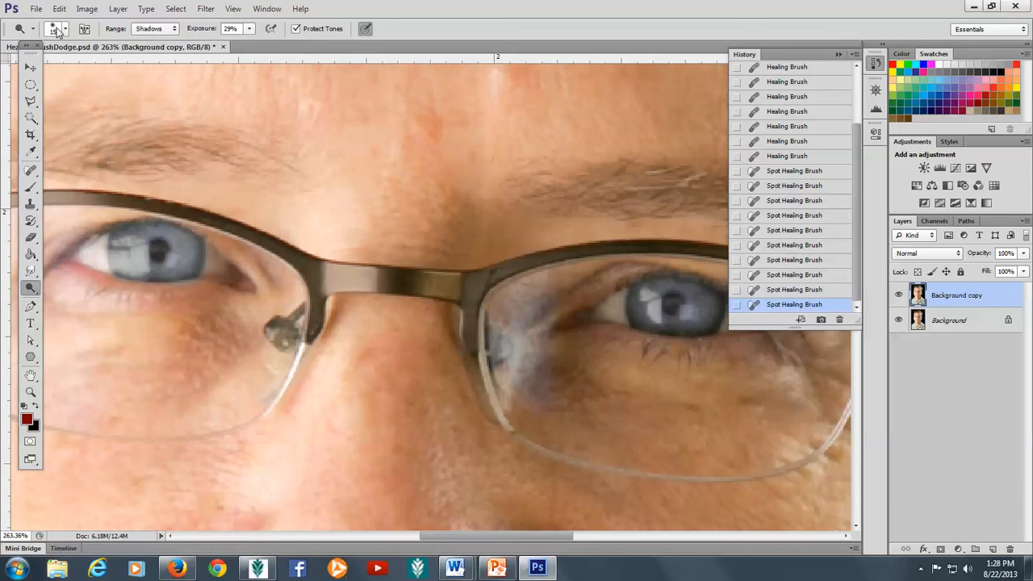
pyautogui.click(166, 30)
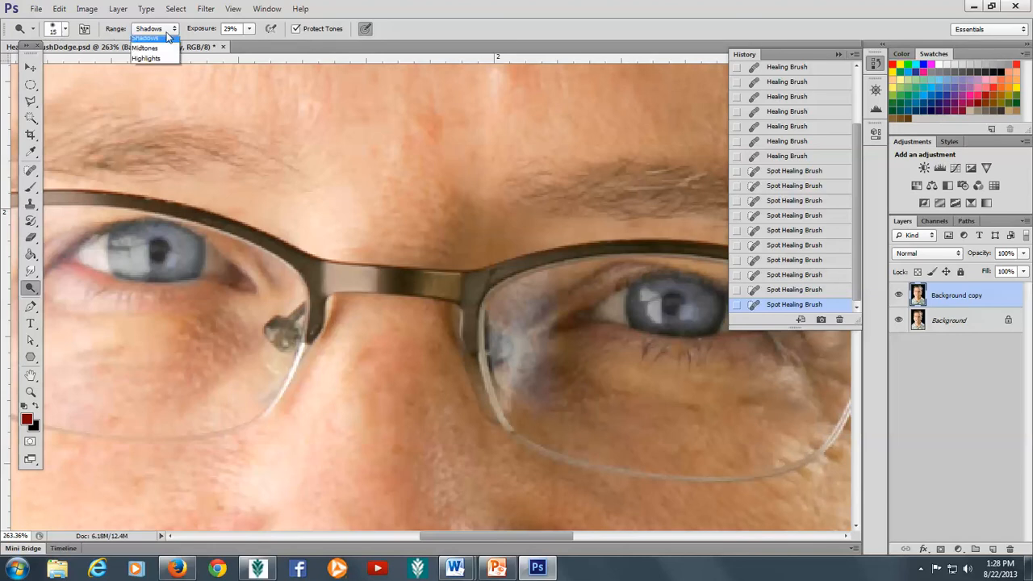
pyautogui.click(148, 65)
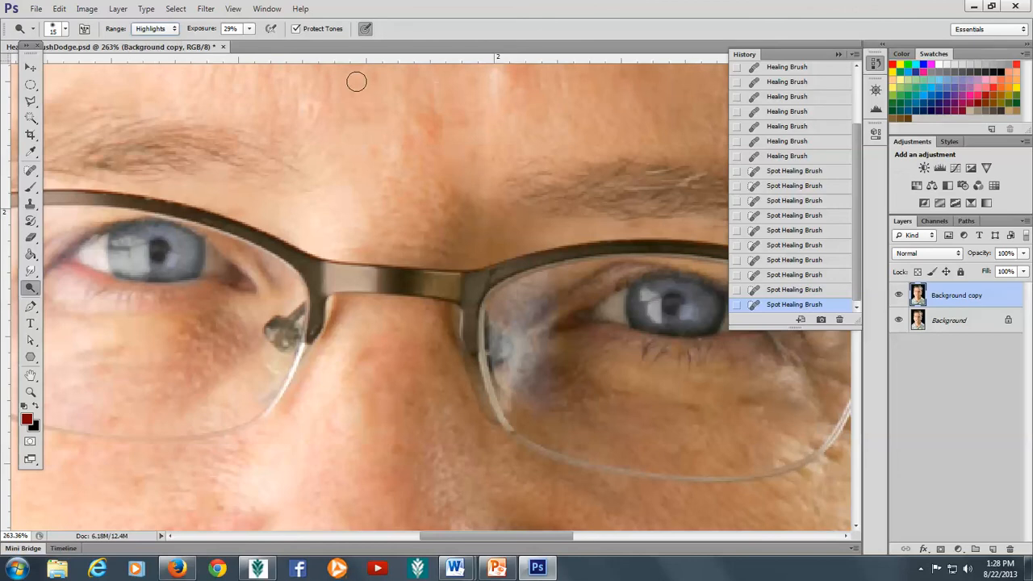
pyautogui.moveTo(138, 255); pyautogui.dragTo(143, 260)
pyautogui.click(149, 264)
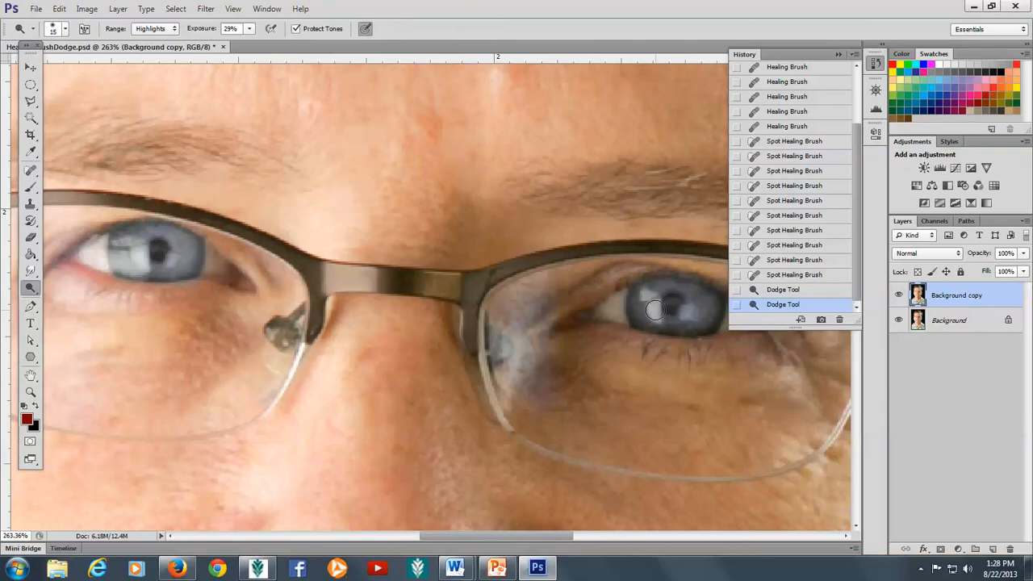
pyautogui.moveTo(655, 310); pyautogui.dragTo(649, 292)
pyautogui.click(648, 292)
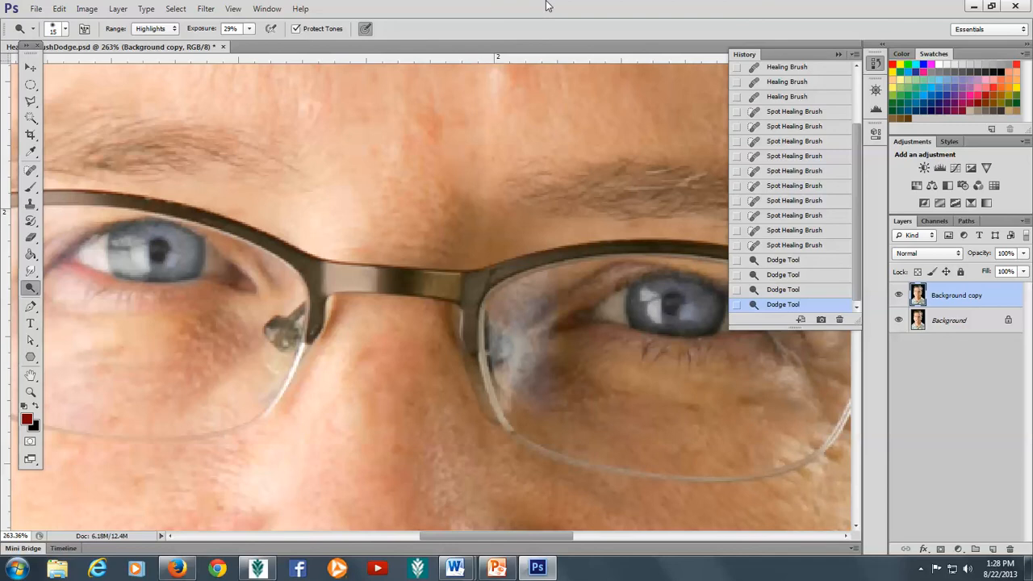
# Brighten the upper teeth with the Dodge tool, with its range on Highlights and its exposure set to 15%
pyautogui.hotkey('ctrl', '0')
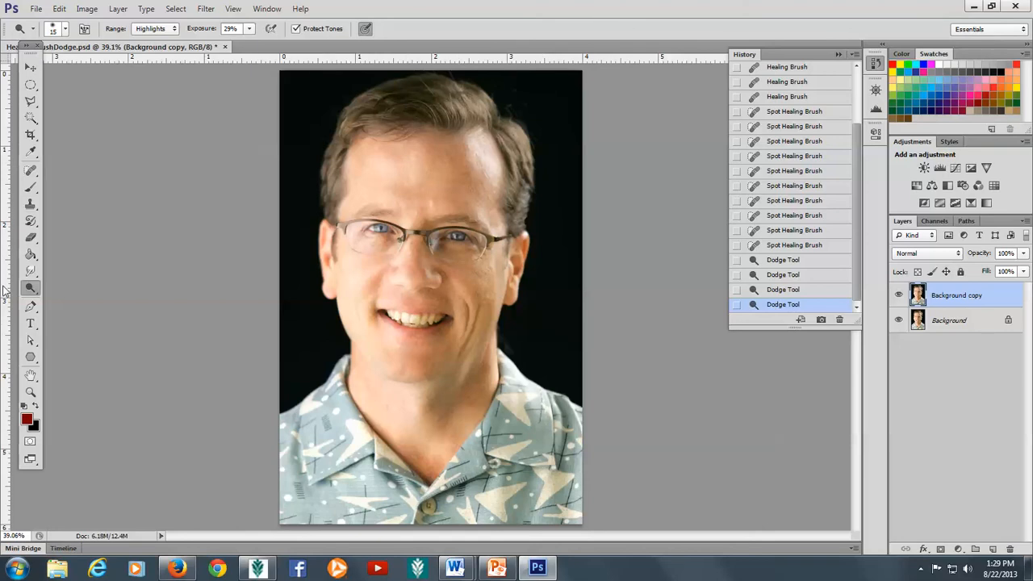
pyautogui.click(31, 392)
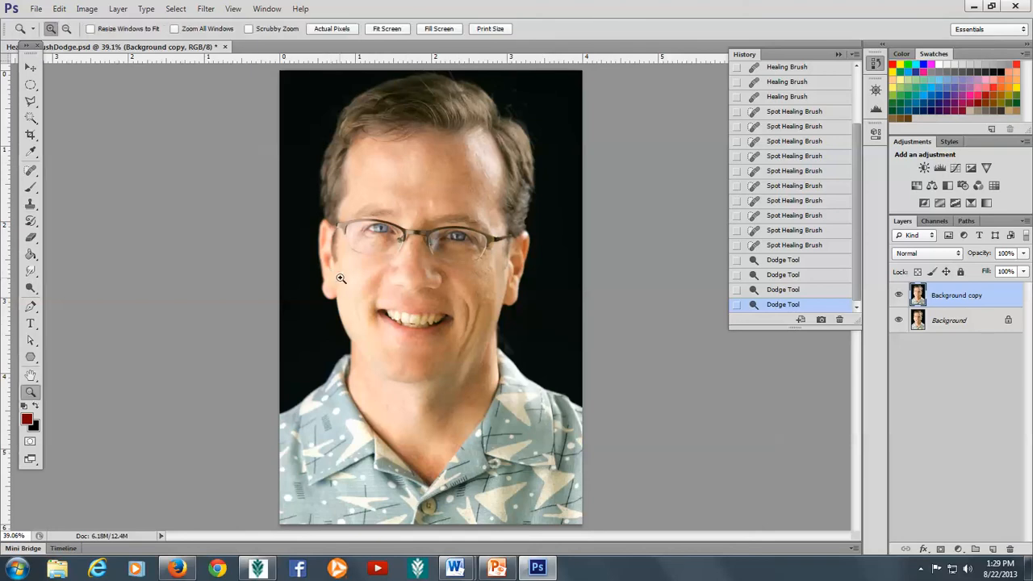
pyautogui.moveTo(359, 274); pyautogui.dragTo(470, 378)
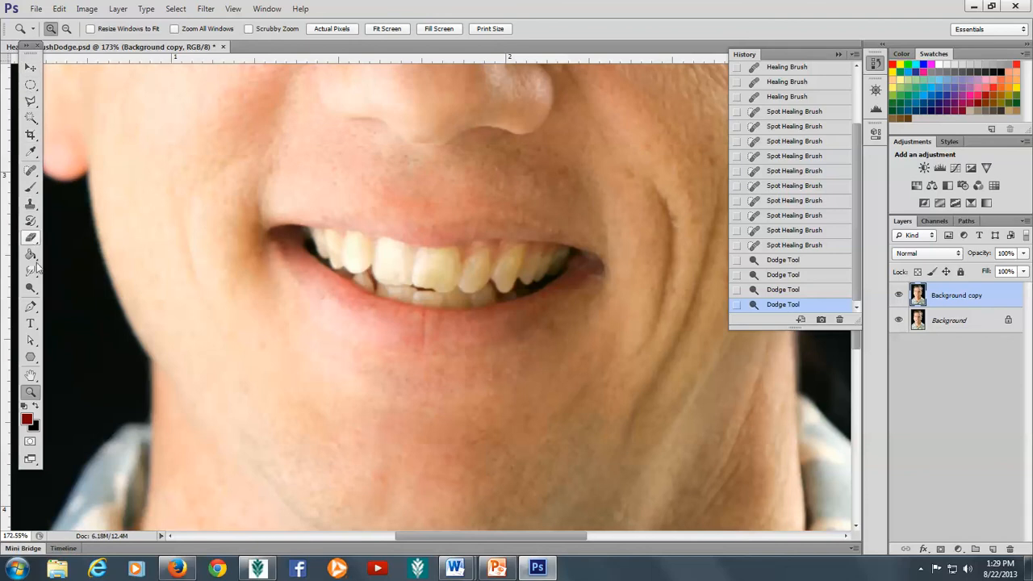
pyautogui.click(31, 288)
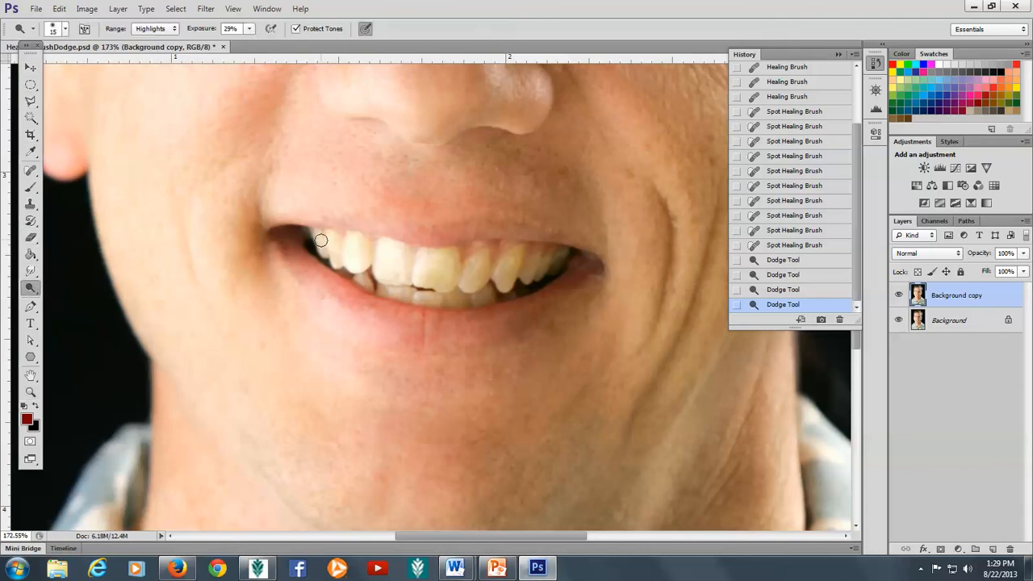
pyautogui.click(251, 30)
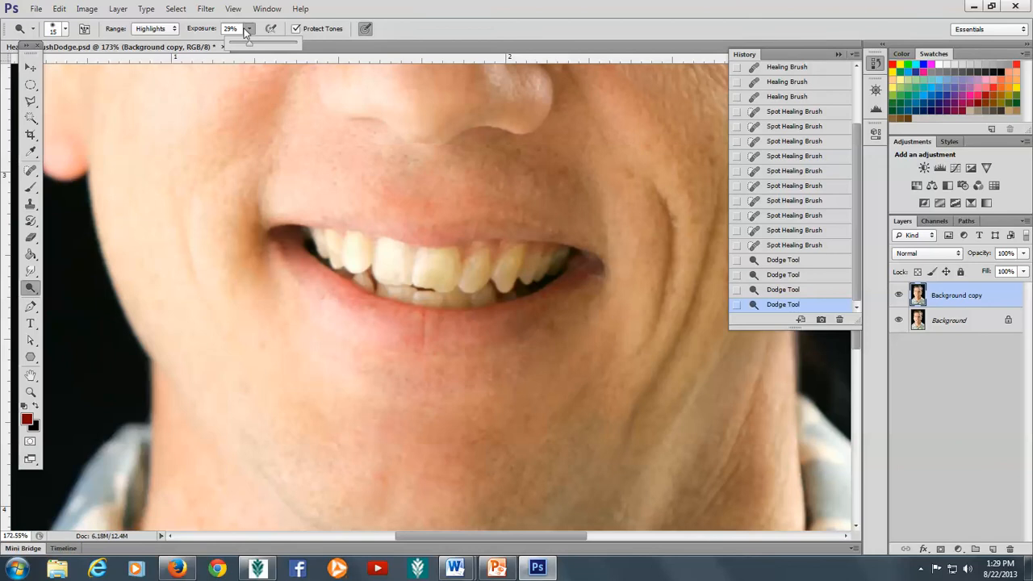
pyautogui.moveTo(239, 29); pyautogui.dragTo(183, 27)
pyautogui.write('15')
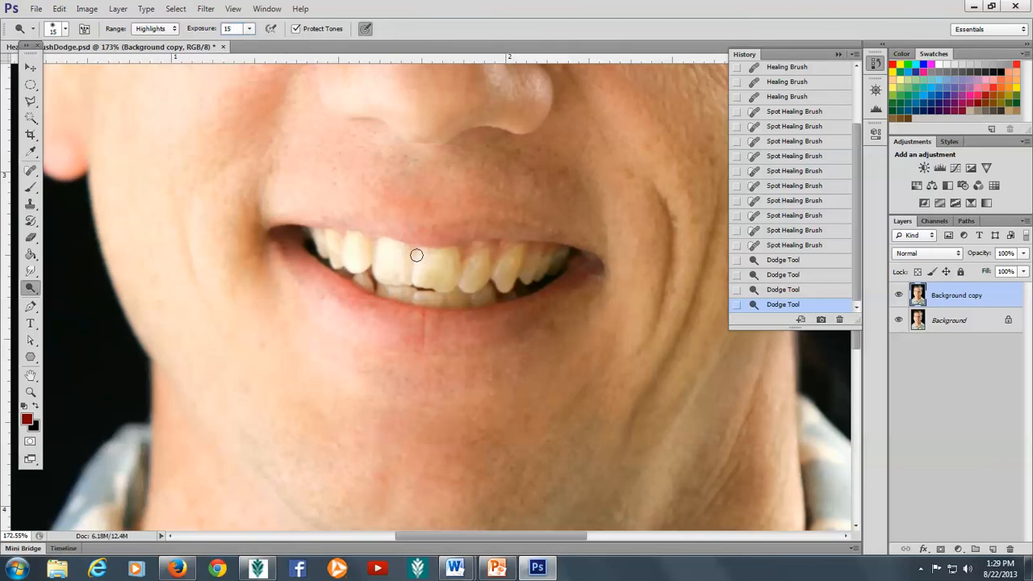
pyautogui.moveTo(317, 239)
pyautogui.mouseDown()
pyautogui.moveTo(344, 265)
pyautogui.moveTo(351, 239)
pyautogui.moveTo(356, 265)
pyautogui.moveTo(363, 241)
pyautogui.moveTo(370, 262)
pyautogui.moveTo(380, 250)
pyautogui.moveTo(392, 285)
pyautogui.moveTo(399, 247)
pyautogui.moveTo(405, 274)
pyautogui.moveTo(431, 251)
pyautogui.moveTo(435, 286)
pyautogui.moveTo(452, 246)
pyautogui.moveTo(454, 257)
pyautogui.moveTo(439, 253)
pyautogui.moveTo(439, 289)
pyautogui.moveTo(448, 252)
pyautogui.moveTo(454, 294)
pyautogui.mouseUp()
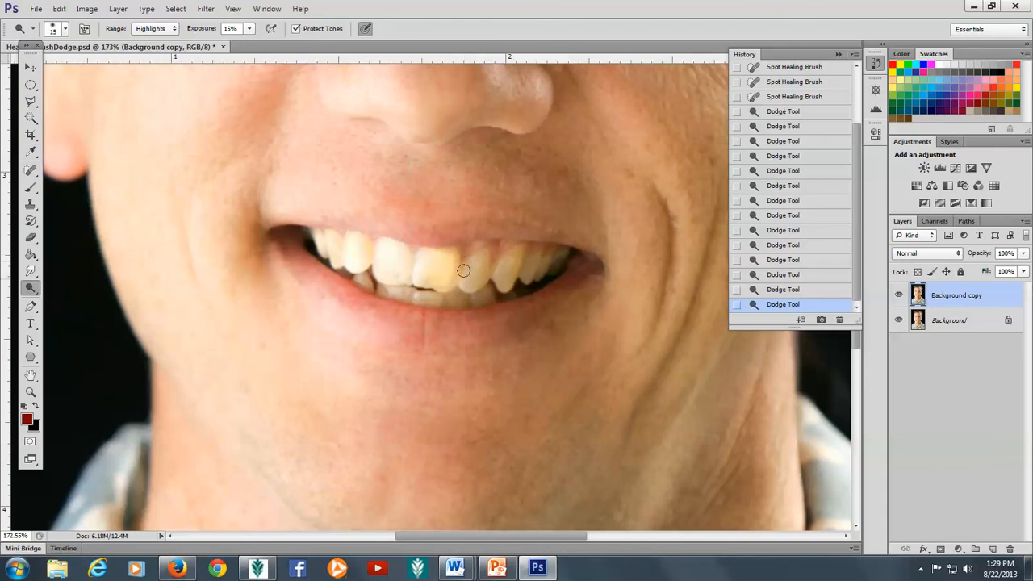
pyautogui.moveTo(477, 260)
pyautogui.mouseDown()
pyautogui.moveTo(454, 280)
pyautogui.moveTo(481, 257)
pyautogui.moveTo(469, 284)
pyautogui.moveTo(493, 256)
pyautogui.moveTo(484, 258)
pyautogui.moveTo(482, 284)
pyautogui.moveTo(497, 265)
pyautogui.moveTo(529, 262)
pyautogui.moveTo(523, 248)
pyautogui.moveTo(501, 269)
pyautogui.moveTo(510, 267)
pyautogui.moveTo(507, 288)
pyautogui.moveTo(499, 279)
pyautogui.moveTo(540, 259)
pyautogui.moveTo(532, 276)
pyautogui.moveTo(524, 278)
pyautogui.moveTo(545, 262)
pyautogui.moveTo(447, 303)
pyautogui.moveTo(486, 295)
pyautogui.moveTo(443, 300)
pyautogui.moveTo(463, 296)
pyautogui.moveTo(451, 302)
pyautogui.moveTo(462, 298)
pyautogui.moveTo(372, 281)
pyautogui.mouseUp()
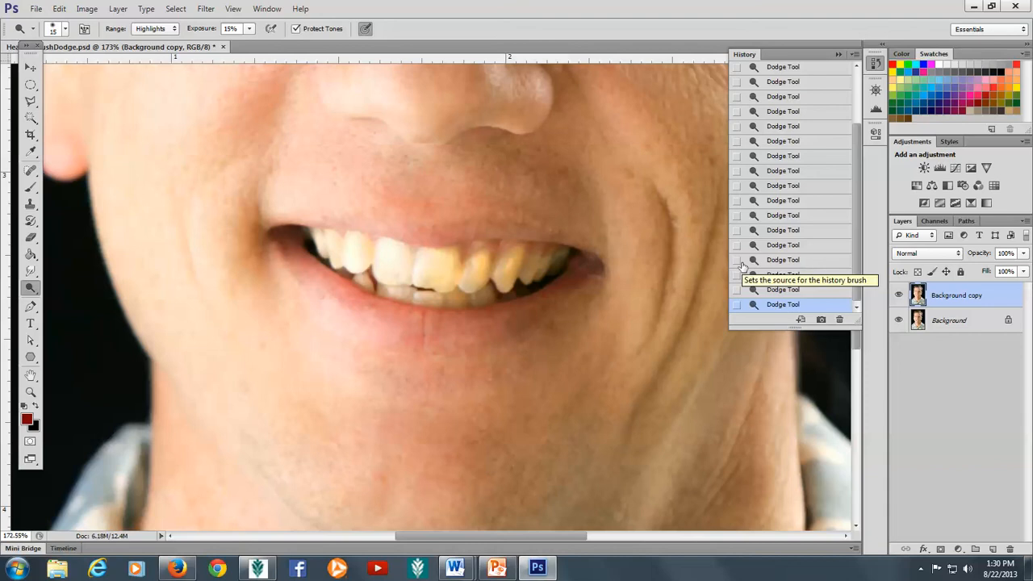
# Compare the whole portrait with and without the Background copy layer, and set that layer's opacity to 60%
pyautogui.hotkey('ctrl', '0')
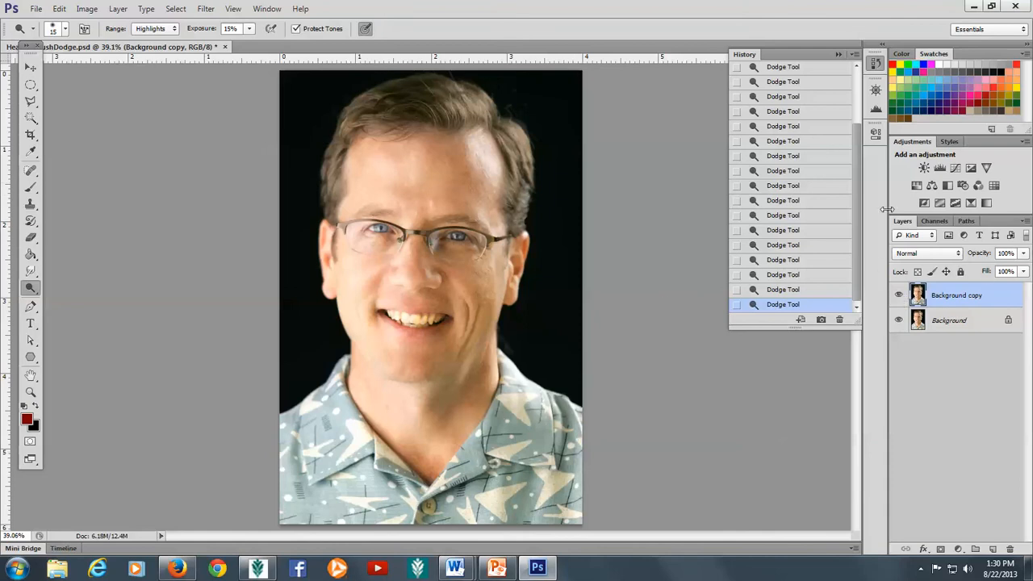
pyautogui.click(899, 296)
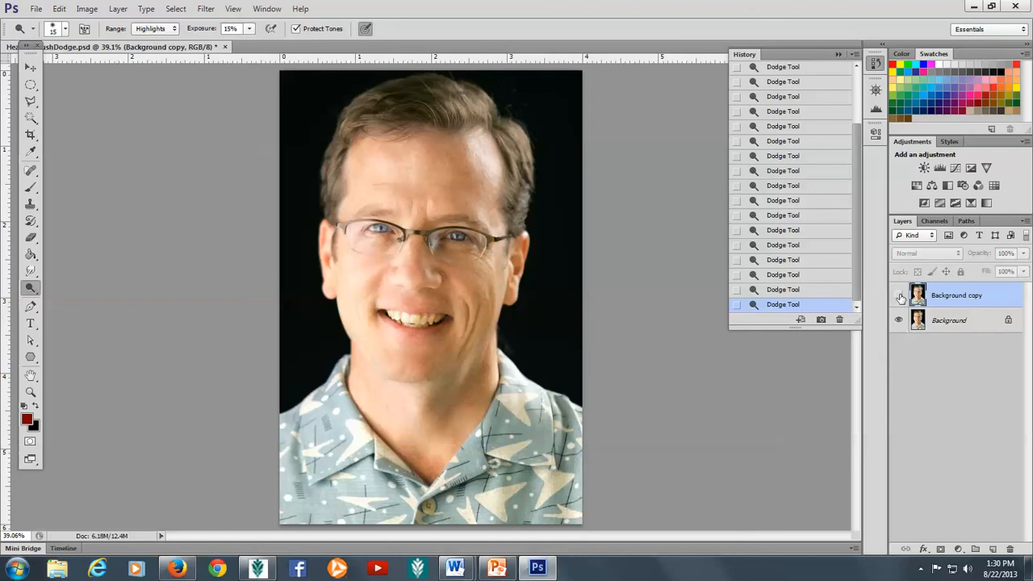
pyautogui.click(899, 296)
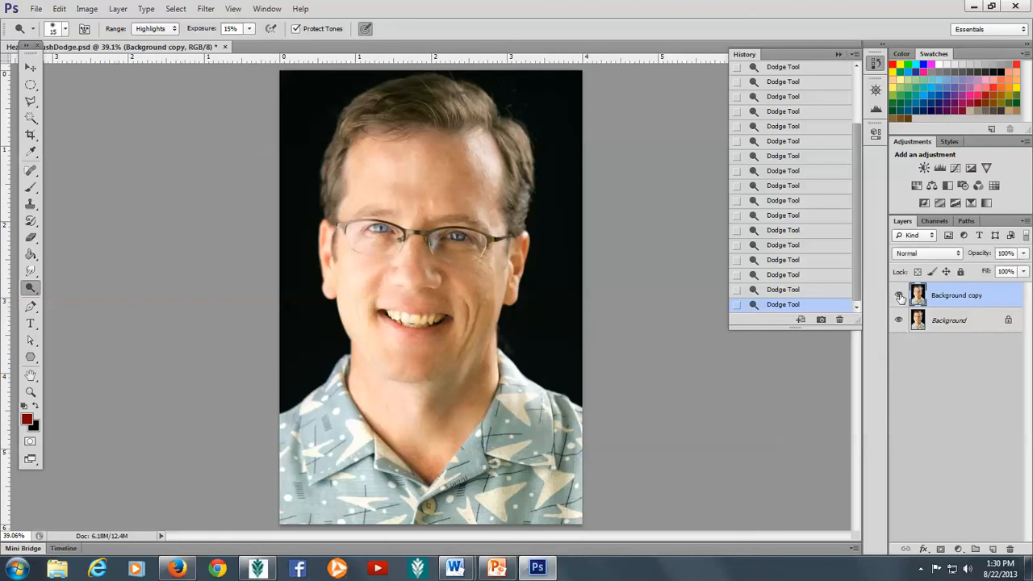
pyautogui.click(899, 297)
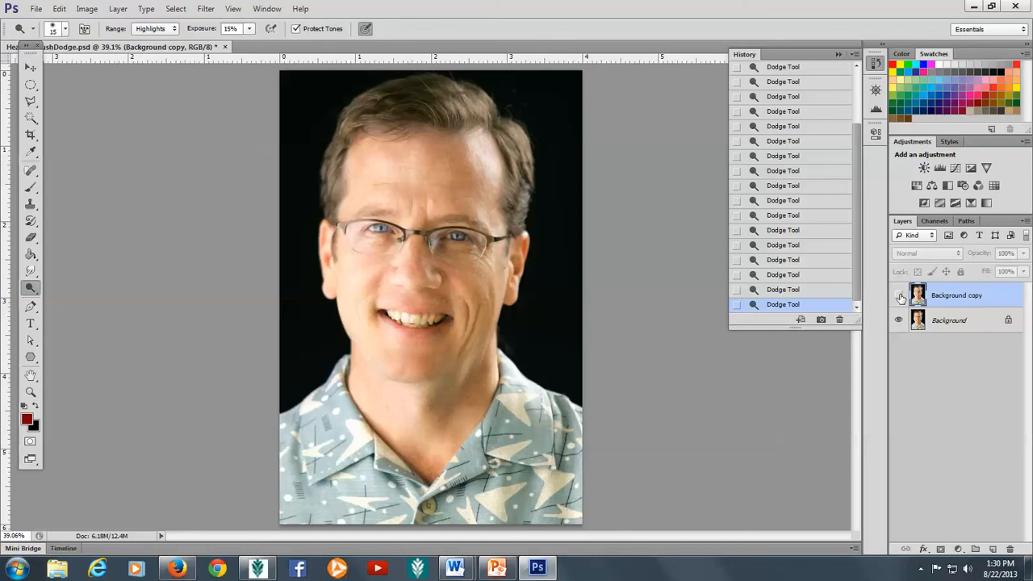
pyautogui.click(900, 297)
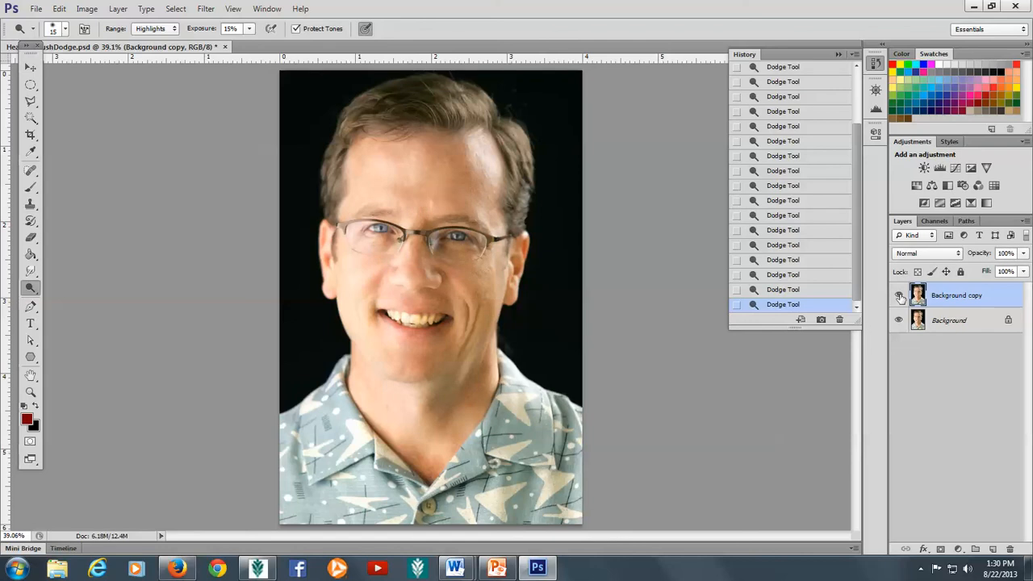
pyautogui.click(1014, 252)
pyautogui.write('60')
pyautogui.press('Return')
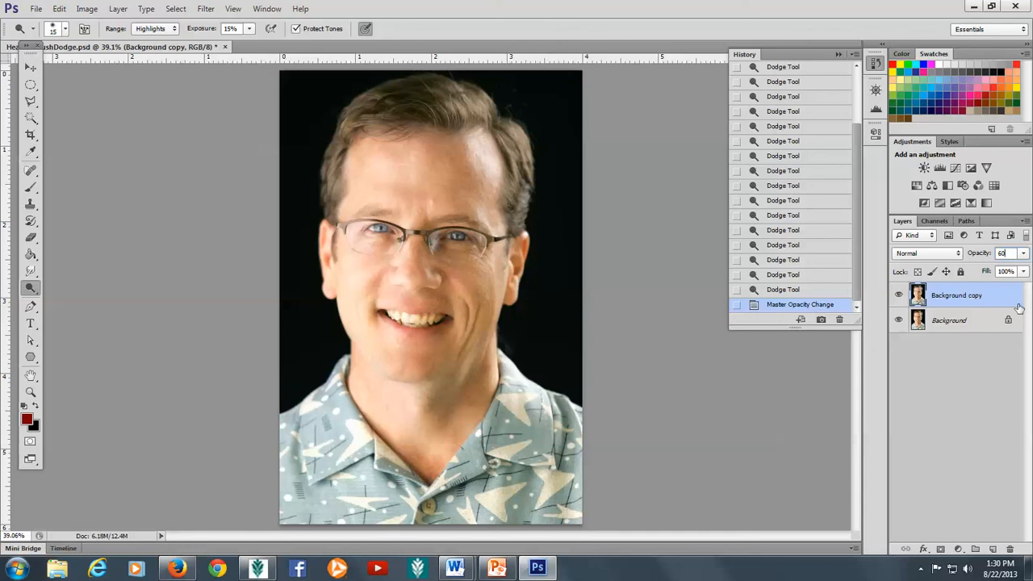
pyautogui.click(971, 403)
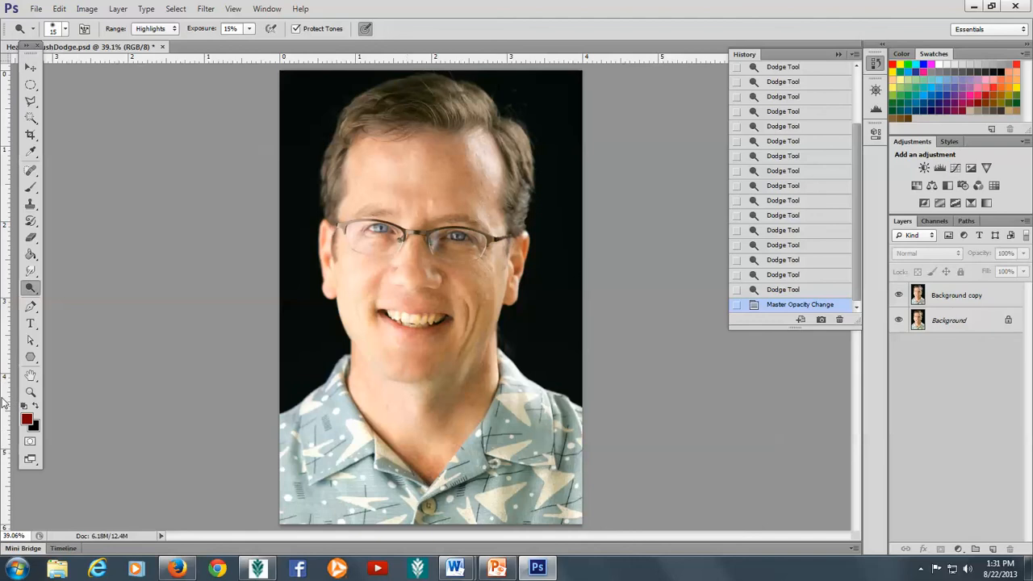
# Add the dark red text "Your Name" in 11 pt Garamond Bold on the shirt's lower-left area and move it fully inside the photo
pyautogui.click(31, 323)
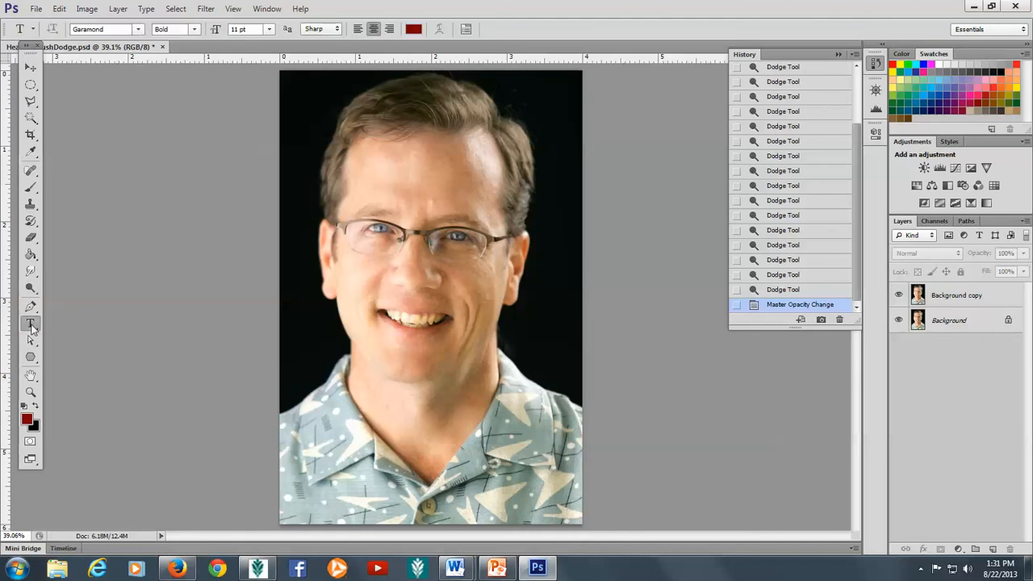
pyautogui.click(312, 498)
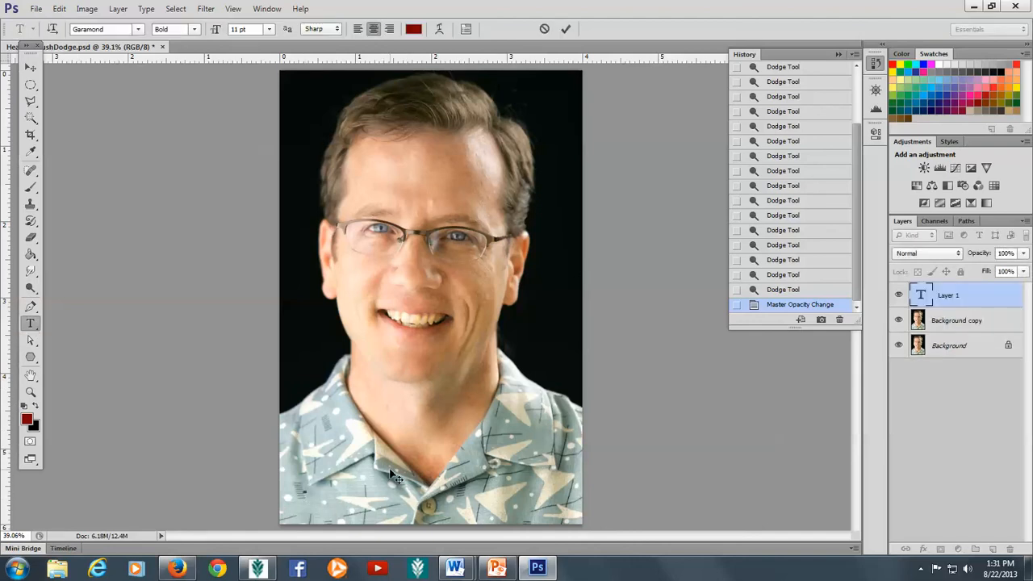
pyautogui.write('Your Name')
pyautogui.click(31, 67)
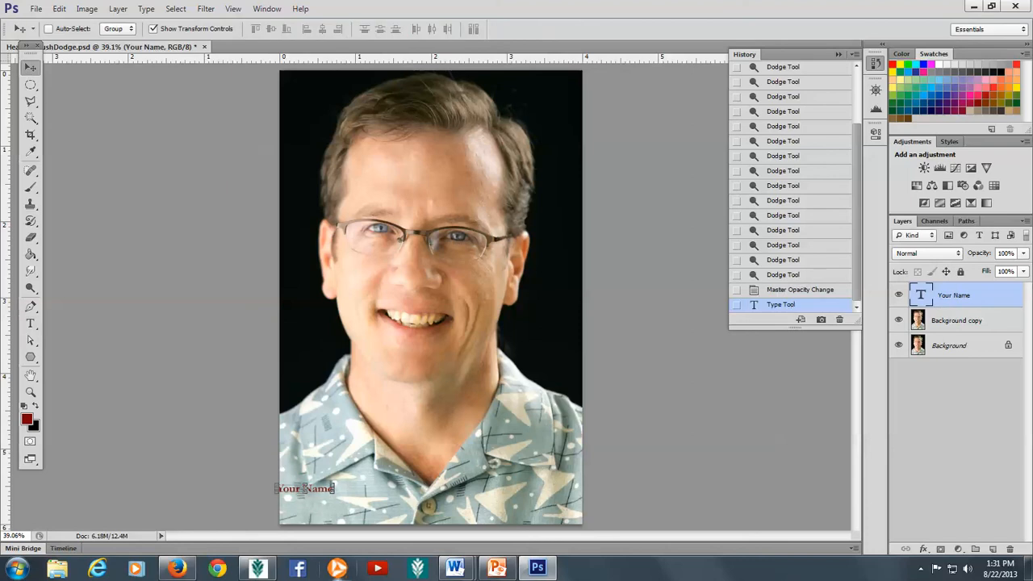
pyautogui.hotkey('ctrl', 't')
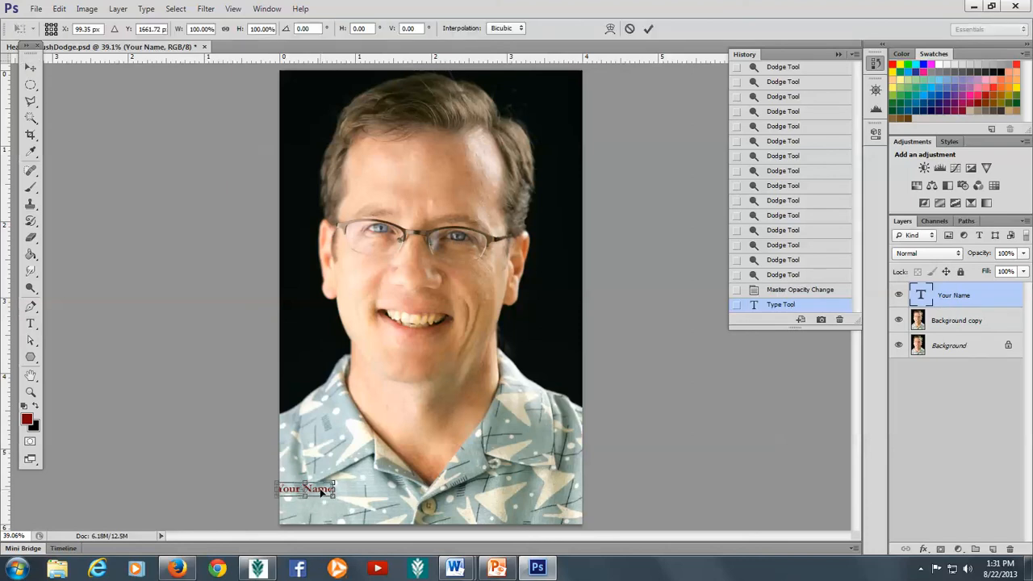
pyautogui.moveTo(322, 493); pyautogui.dragTo(357, 500)
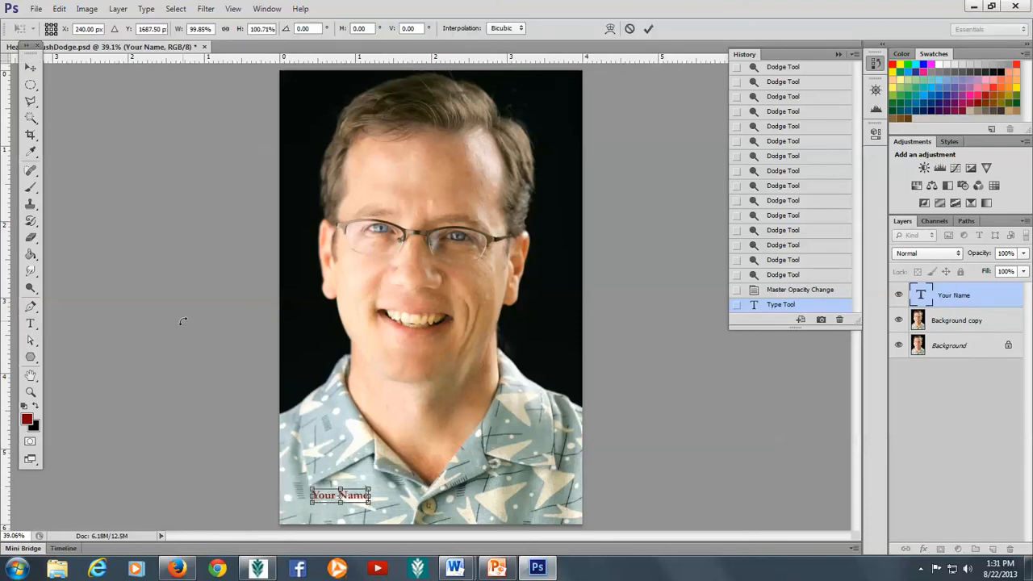